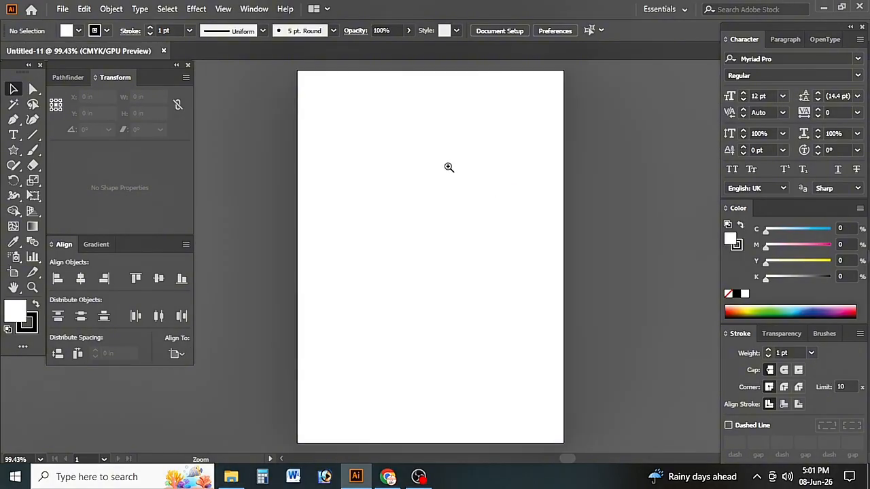
Duplicate the 5 x 7 in artboard three times to form a row of four artboards.
drag(449, 167, 374, 176)
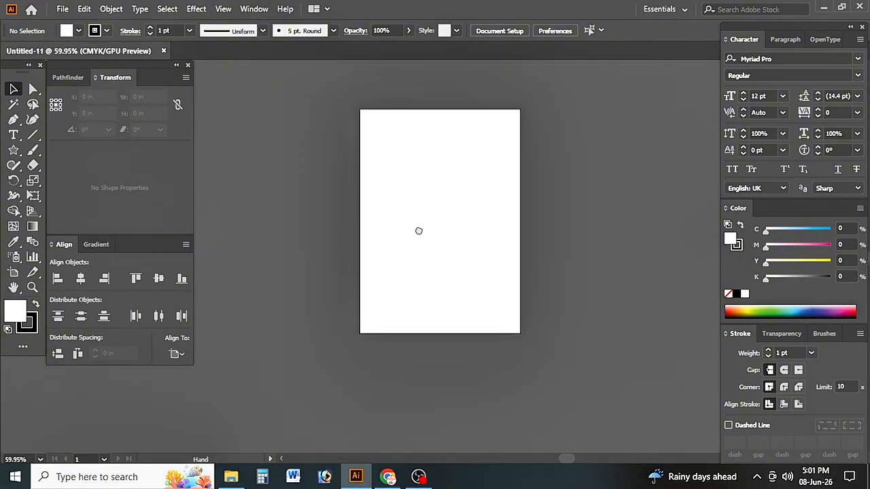
drag(417, 231, 373, 238)
drag(401, 265, 374, 260)
click(13, 273)
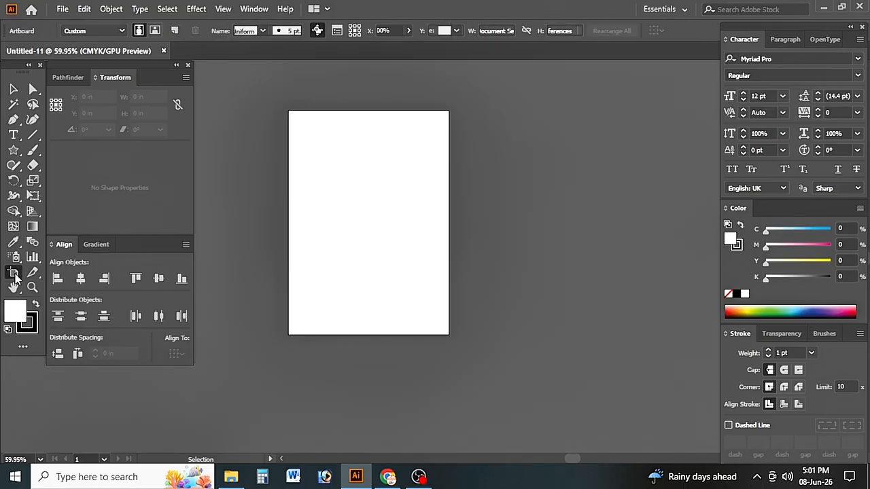
drag(347, 289, 521, 292)
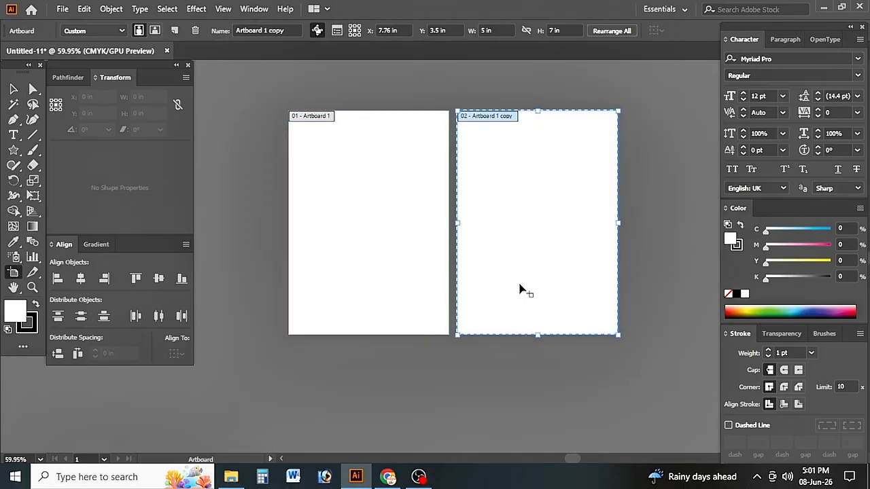
scroll(361, 278, right, 3)
drag(426, 269, 595, 274)
drag(507, 248, 471, 251)
drag(553, 257, 689, 266)
drag(595, 267, 566, 266)
mouse_move(510, 254)
mouse_down()
mouse_move(491, 255)
mouse_move(518, 263)
mouse_up()
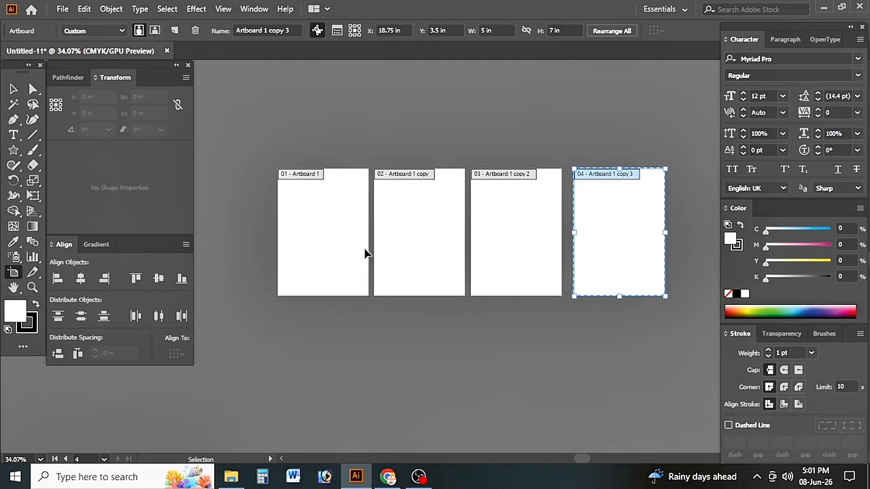
Close the current document without saving and create a new 5 x 7 in portrait document with 20 artboards.
key(ctrl+w)
click(499, 255)
click(62, 9)
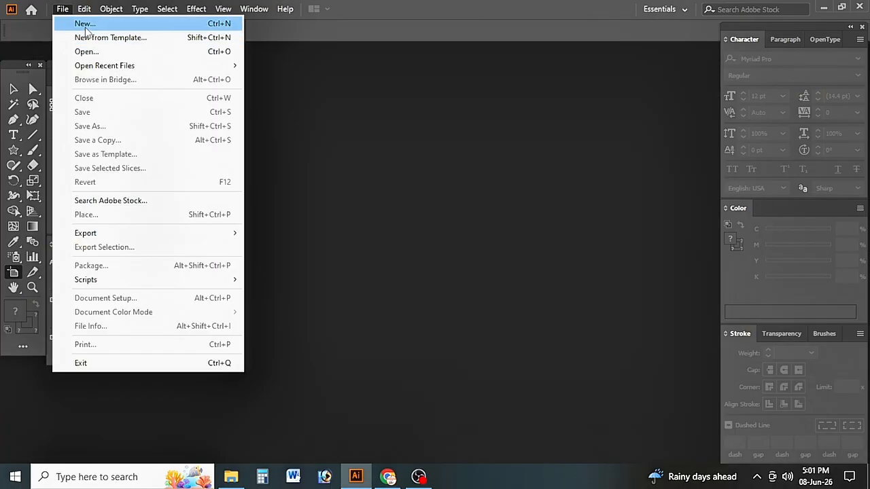
click(73, 23)
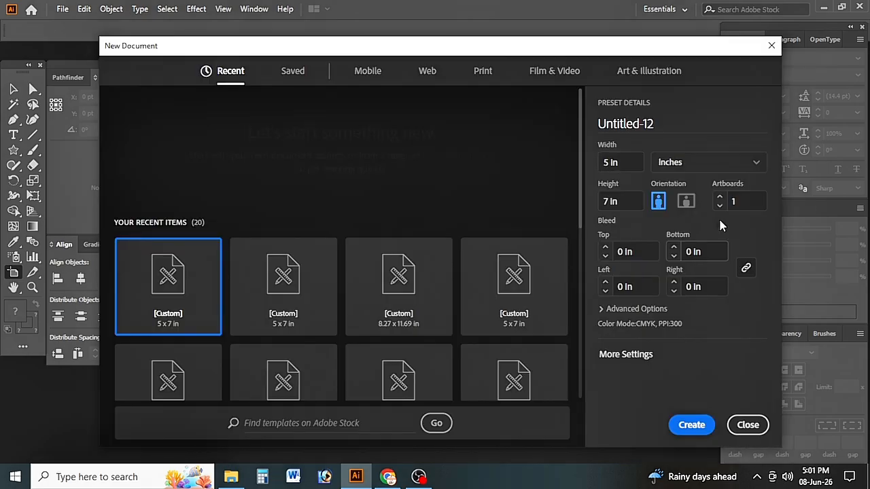
text(20)
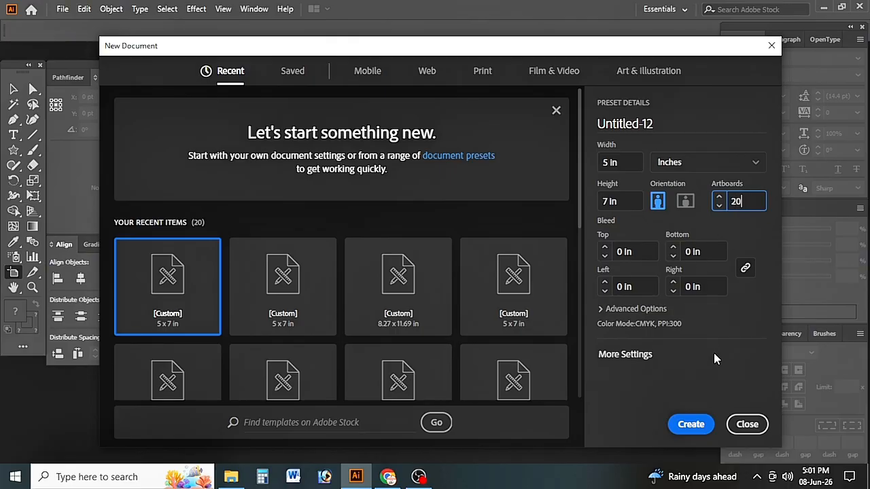
click(690, 424)
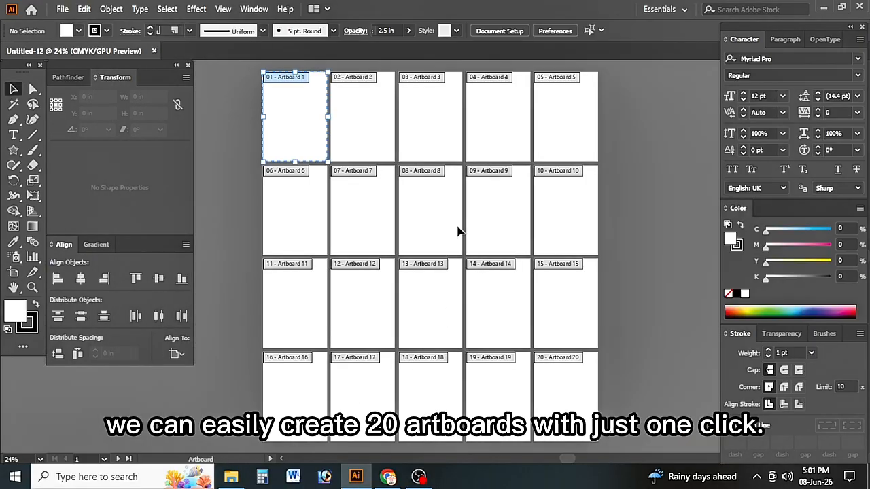
Draw a straight horizontal line about 4.97 in long along the bottom edge of the first artboard with the Pen tool.
key(space)
drag(439, 221, 421, 213)
drag(421, 213, 400, 216)
key(space)
drag(474, 221, 485, 227)
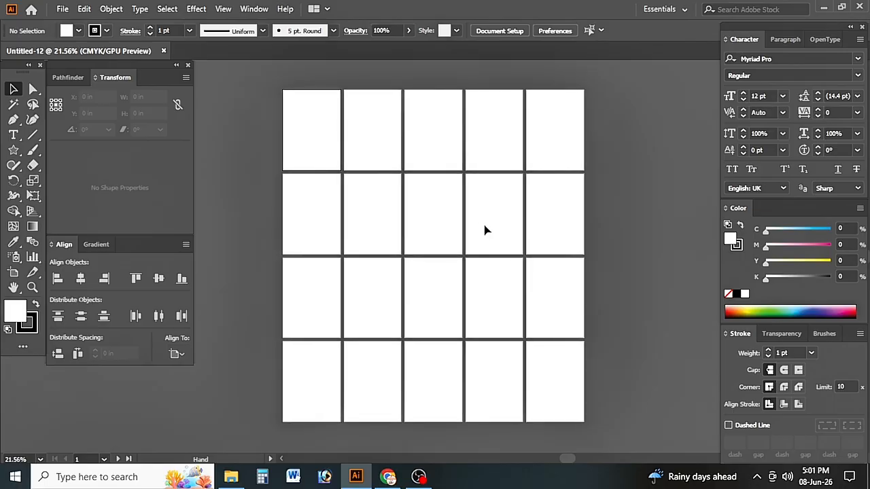
drag(288, 98, 348, 177)
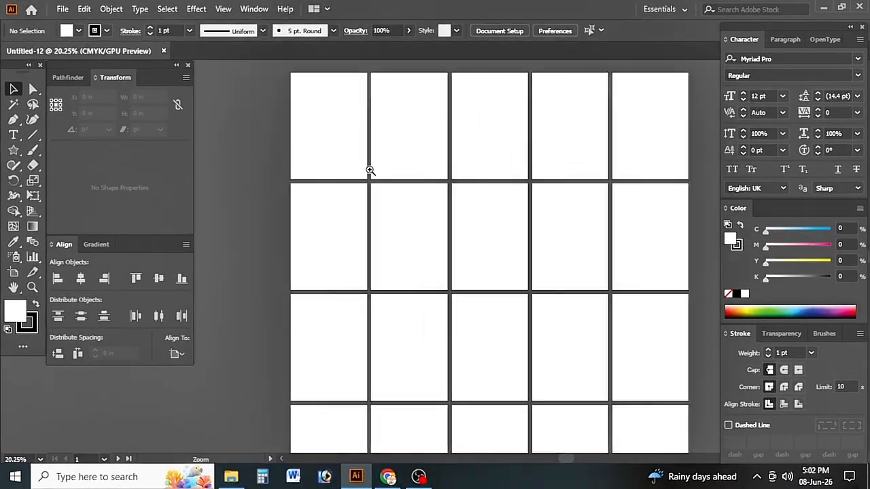
drag(370, 170, 417, 295)
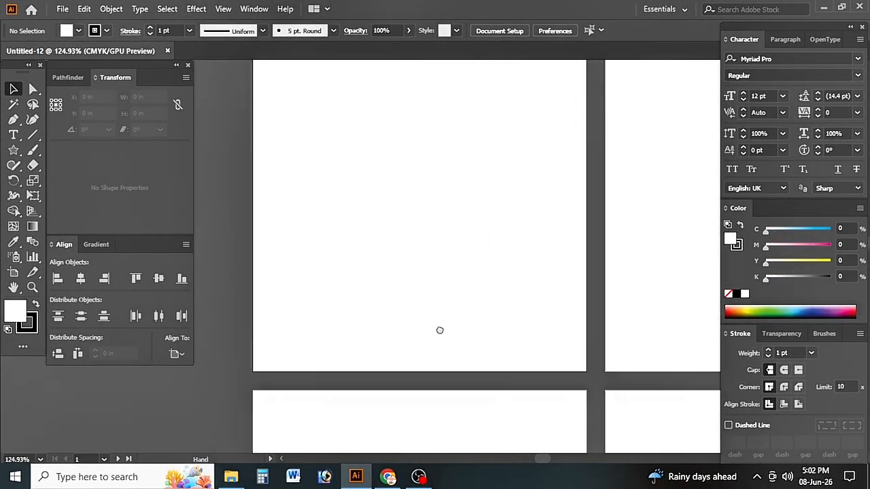
click(13, 119)
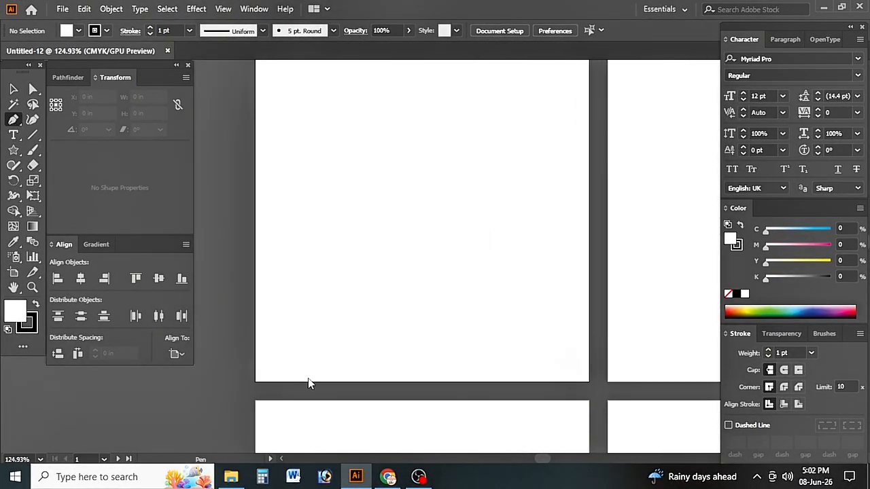
click(257, 383)
click(589, 382)
key(v)
drag(449, 363, 468, 397)
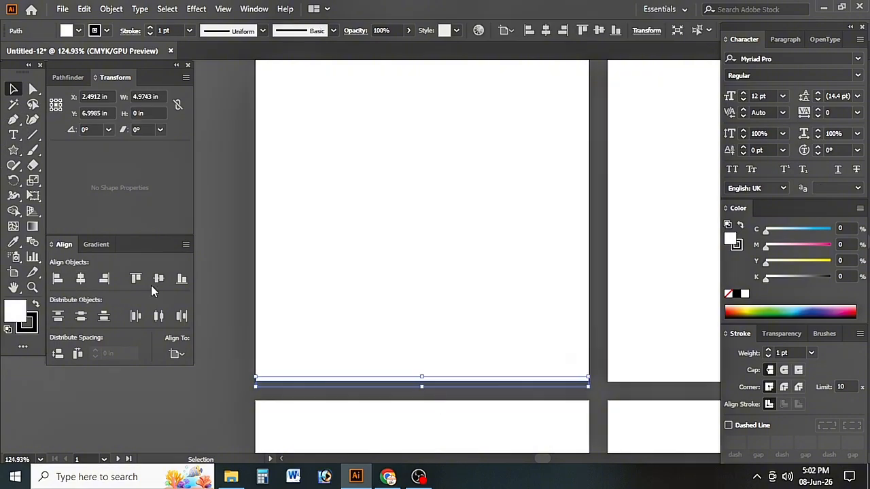
Align the line to the first artboard's horizontal center and bottom edge.
click(181, 279)
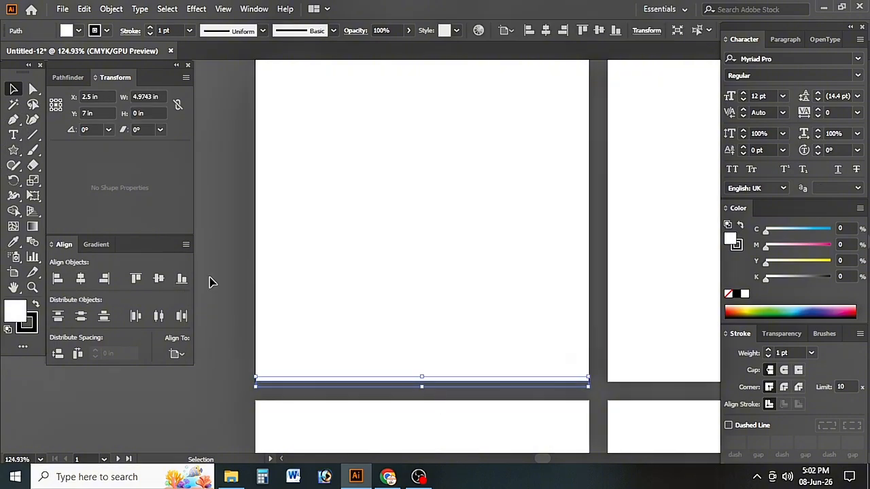
click(177, 353)
click(173, 247)
Set the line's stroke weight to 0.4 pt and place a copy about 0.66 in below the artboard's top edge.
drag(794, 352, 563, 386)
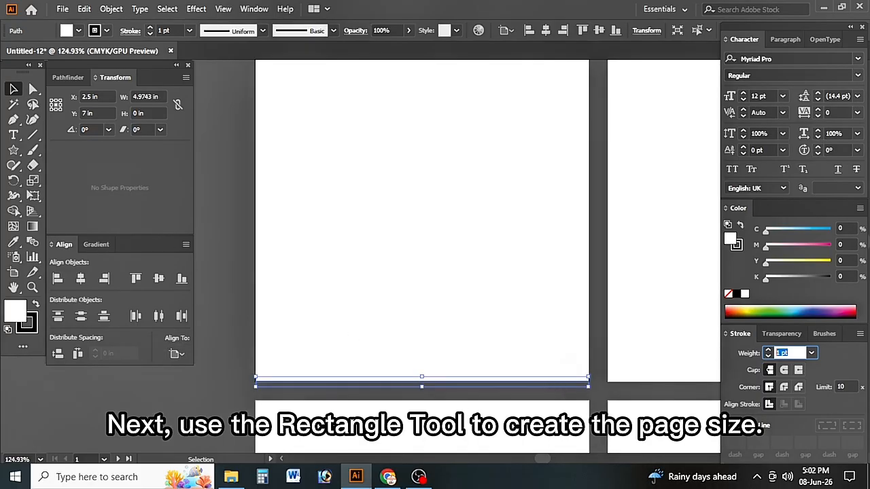
text(.4)
key(Return)
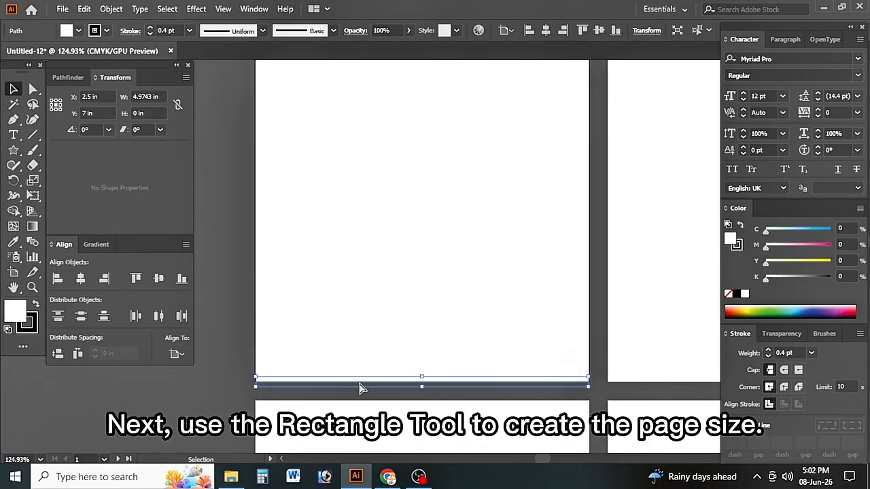
drag(365, 331, 287, 331)
drag(474, 343, 497, 128)
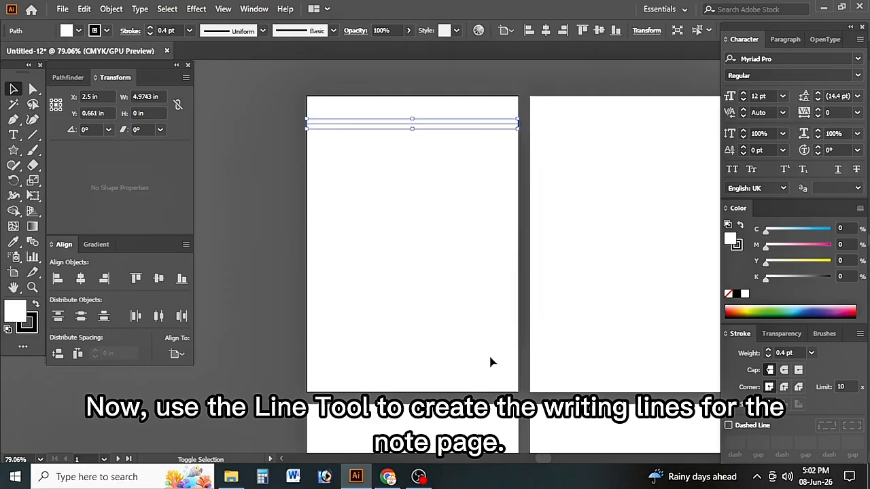
Blend the top and bottom lines using Specified Steps with 25 steps to fill the page with writing lines.
drag(510, 393, 511, 395)
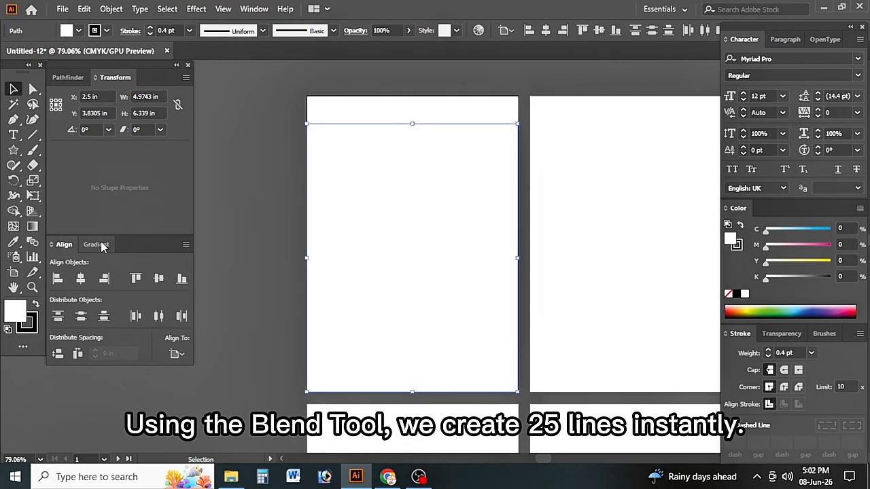
click(33, 244)
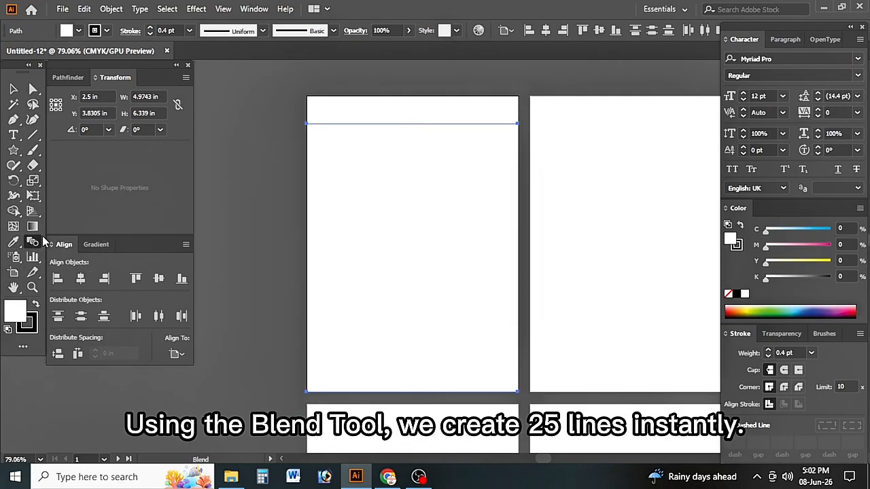
double_click(42, 236)
click(227, 209)
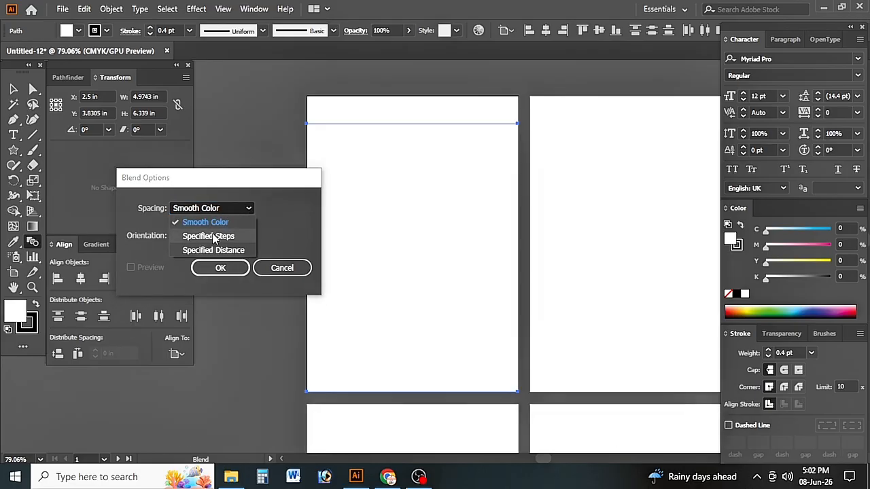
click(214, 236)
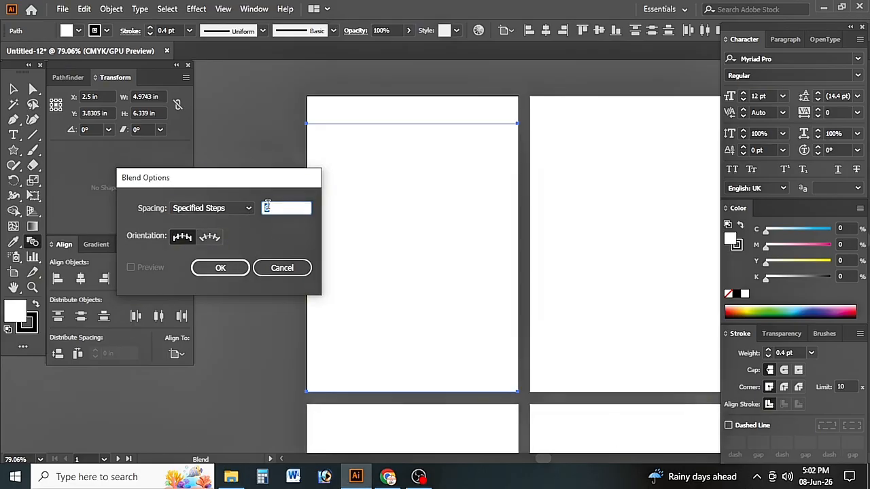
click(205, 268)
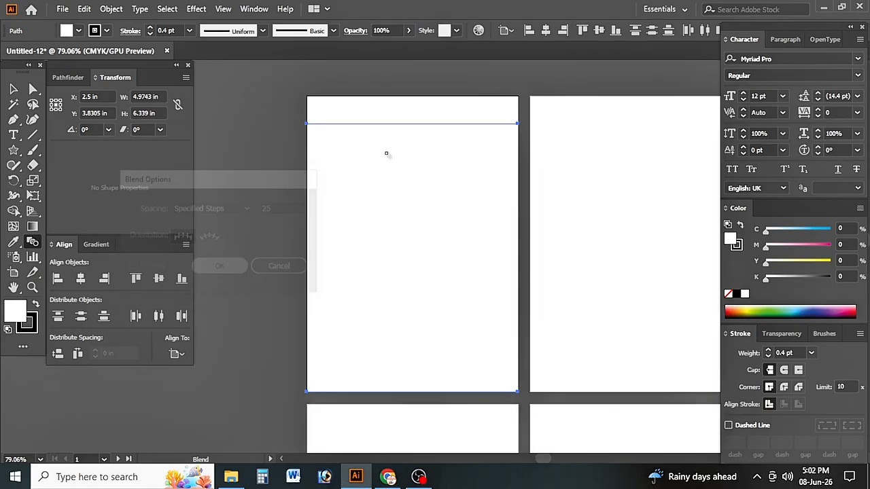
click(410, 393)
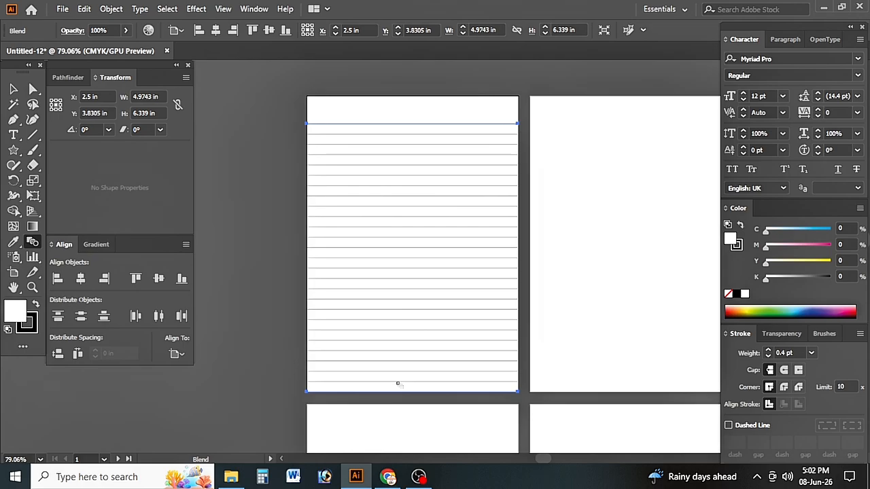
key(v)
click(418, 113)
Draw a short horizontal line about 1.67 in long from the page's left edge, above the first writing line.
drag(418, 114, 598, 257)
drag(429, 209, 521, 192)
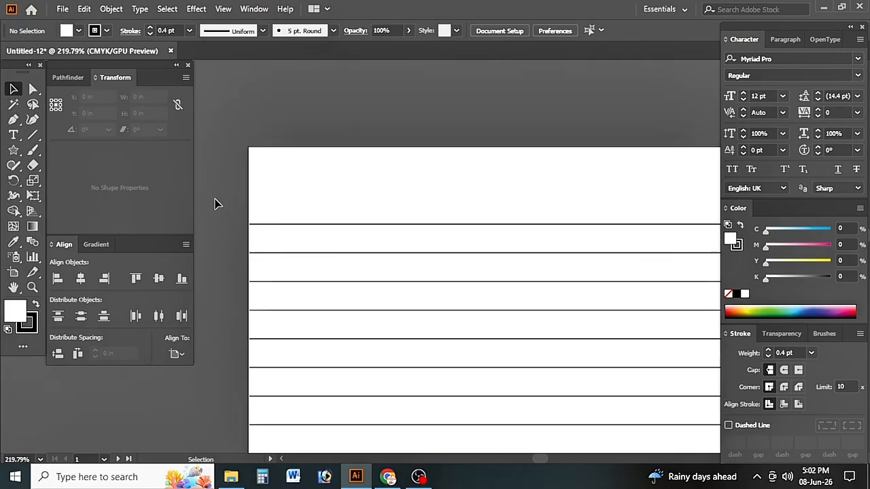
click(14, 119)
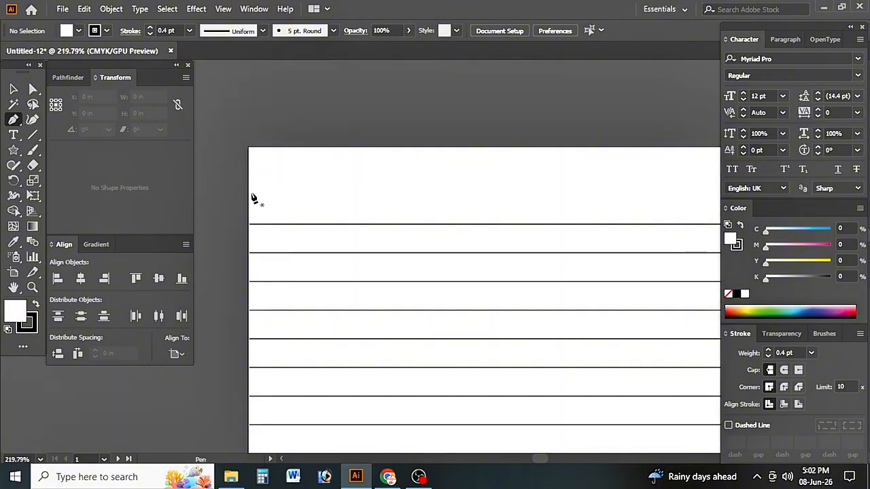
click(249, 192)
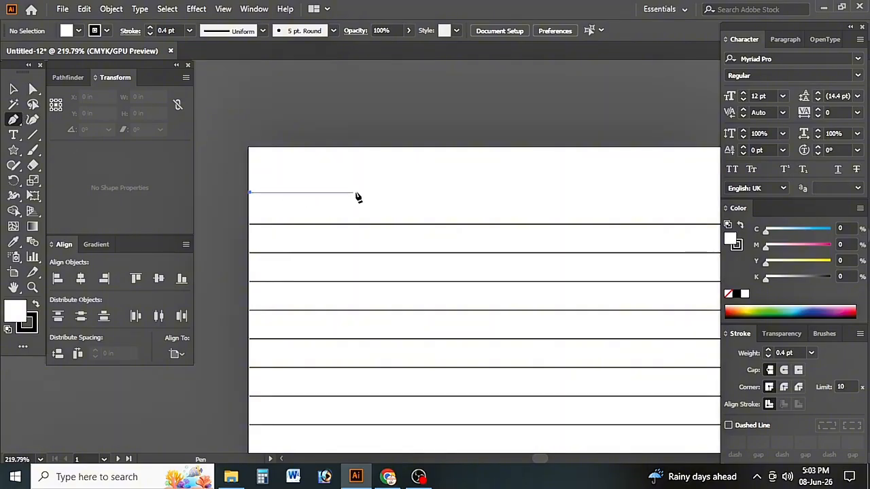
shift+click(448, 196)
key(v)
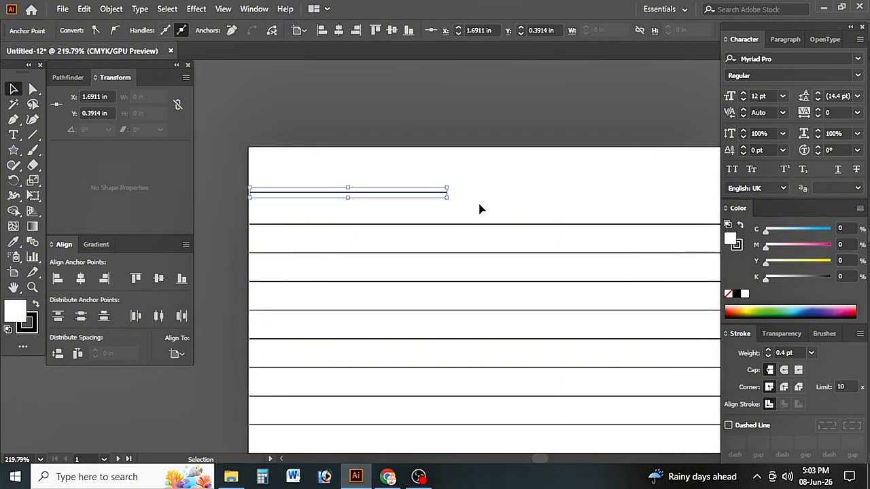
Nudge the short header line down to Y 0.4314 in and align it to the artboard's left edge.
click(480, 204)
click(367, 194)
key(Down)
key(Down)
key(Down)
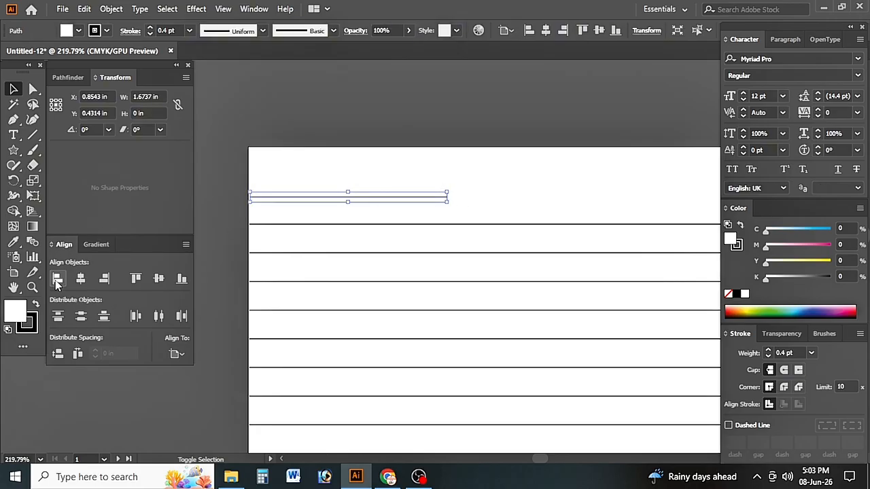
Sample the writing lines' appearance onto the short header line with the Eyedropper tool.
key(Tab)
click(365, 160)
click(372, 177)
key(i)
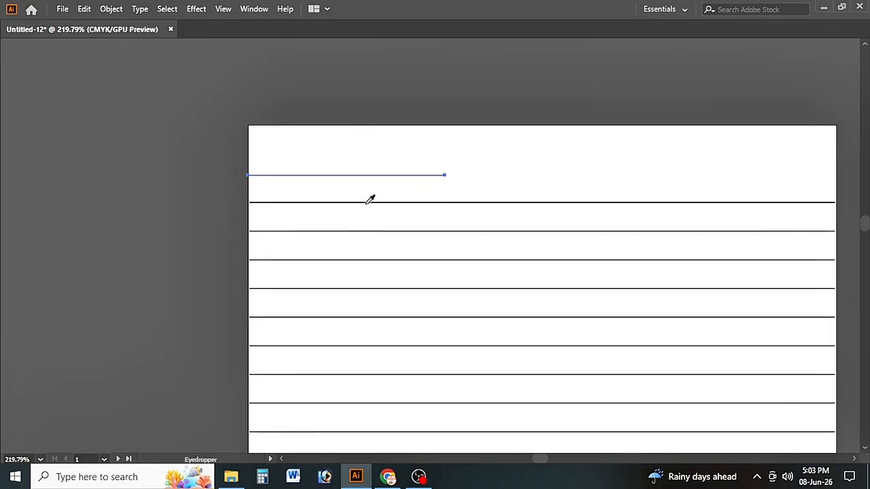
key(v)
Copy the short header line across at the same height and align the copy to the artboard's right edge.
click(475, 187)
drag(475, 187, 328, 196)
drag(328, 196, 457, 197)
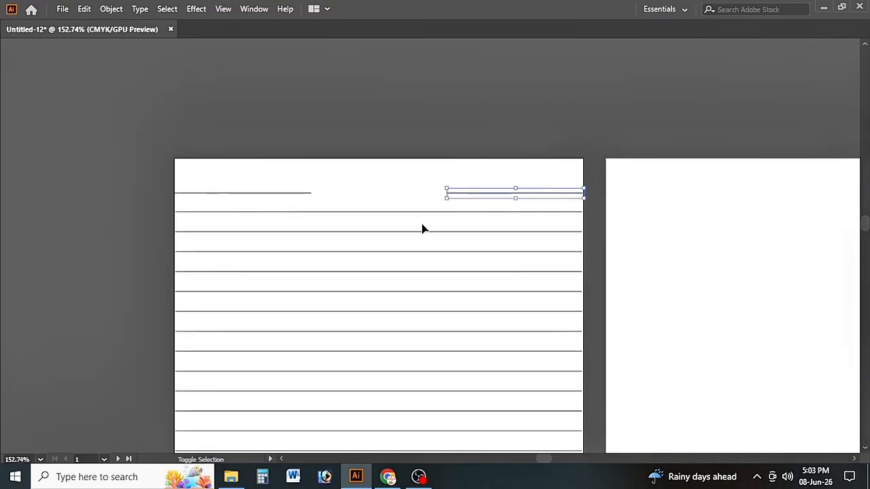
key(Tab)
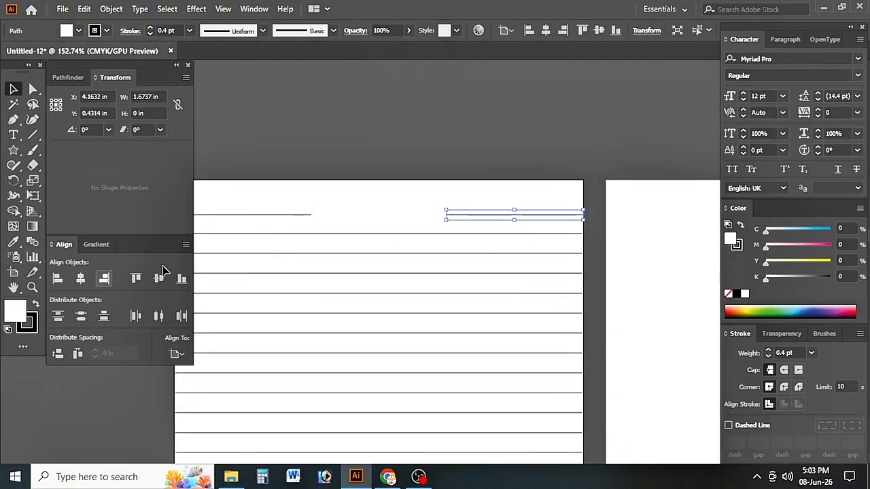
Align the original short header line to the artboard's left edge again.
key(Tab)
click(263, 196)
key(Tab)
click(60, 279)
Apply a dashed stroke to both short header lines.
mouse_move(394, 201)
mouse_down()
mouse_move(444, 204)
mouse_move(378, 208)
mouse_up()
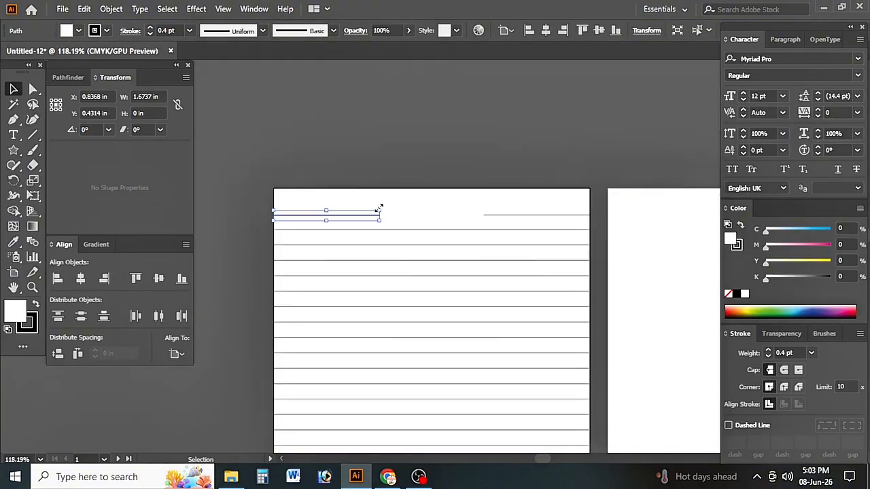
shift+click(493, 215)
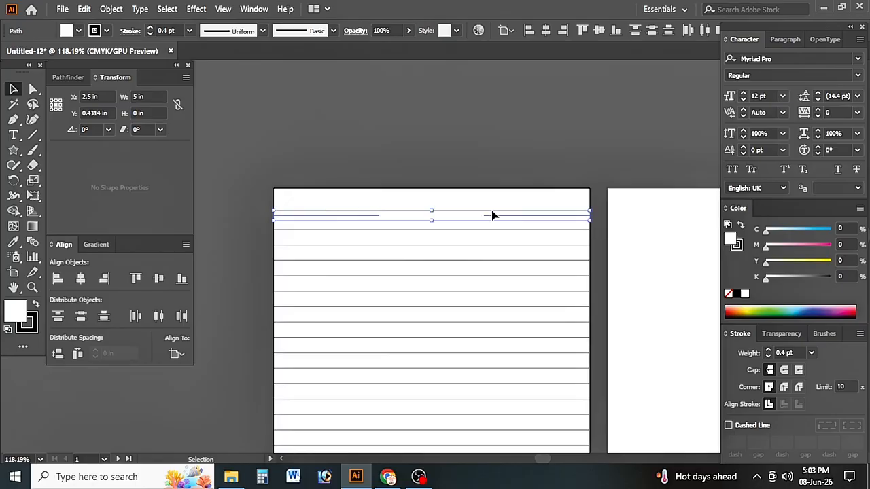
key(space)
drag(607, 184, 577, 162)
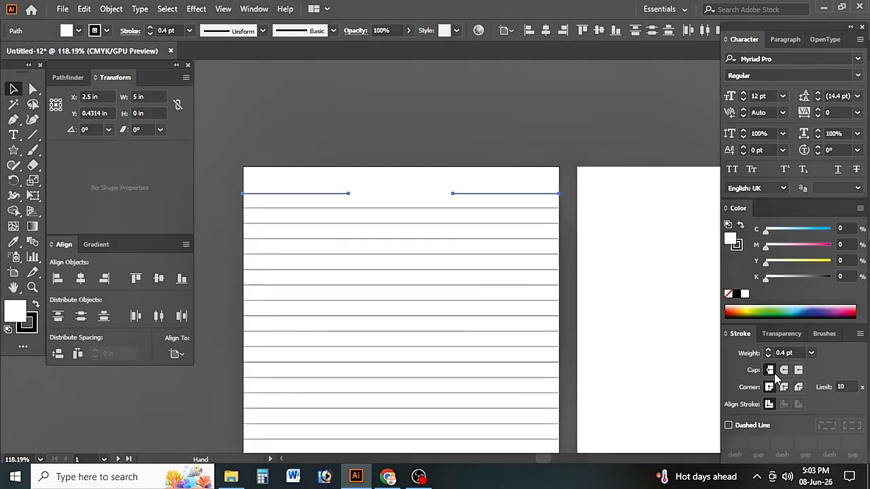
click(730, 425)
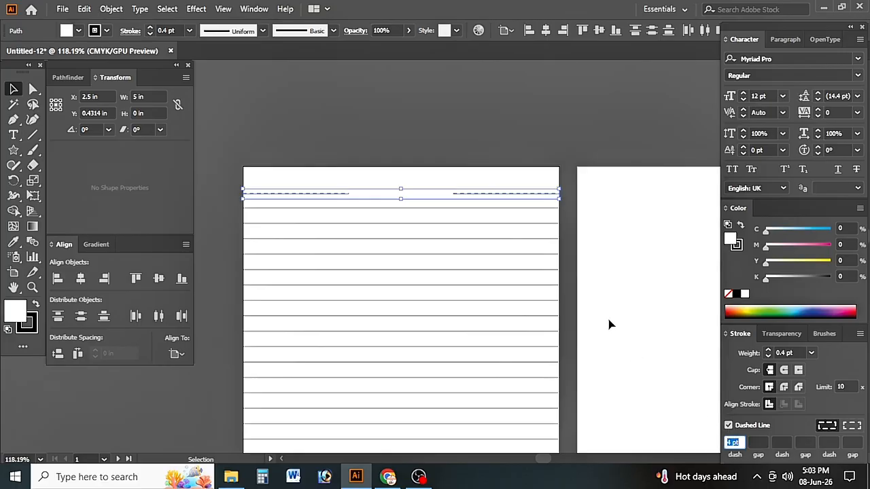
Add a 12 pt Myriad Pro text label "Date:" and position it just above the start of the second dashed header line.
click(516, 179)
drag(516, 179, 646, 234)
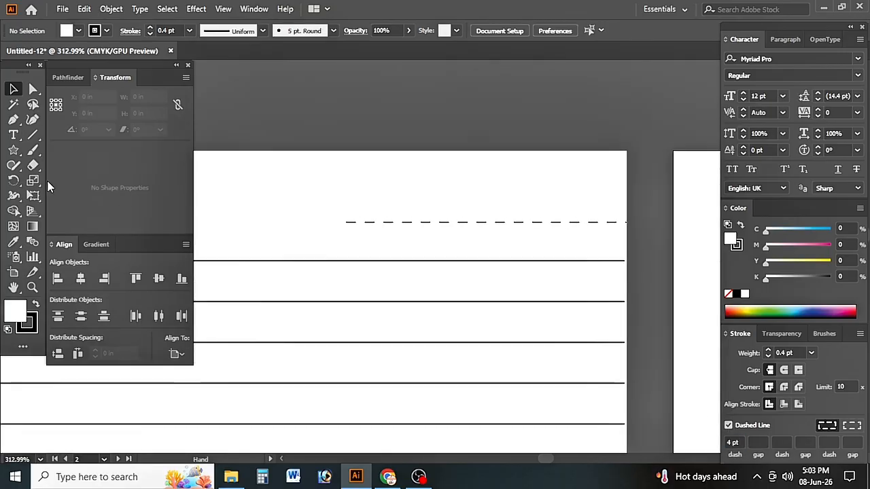
click(13, 134)
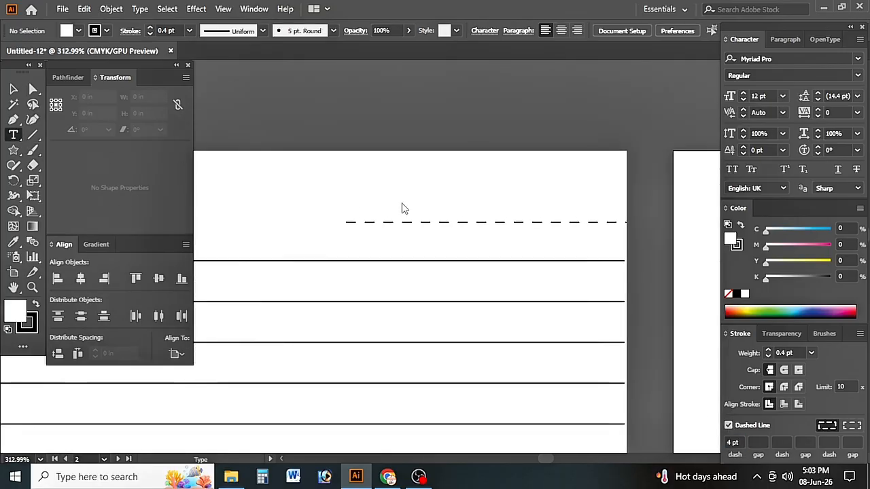
click(359, 211)
text(Date)
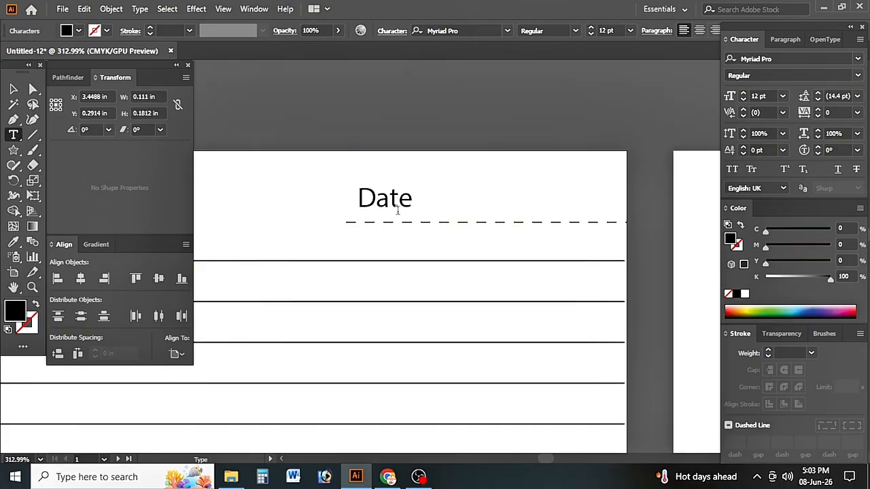
text(:)
key(Escape)
mouse_move(401, 208)
mouse_down()
mouse_move(386, 204)
mouse_move(389, 211)
mouse_up()
drag(448, 206, 324, 203)
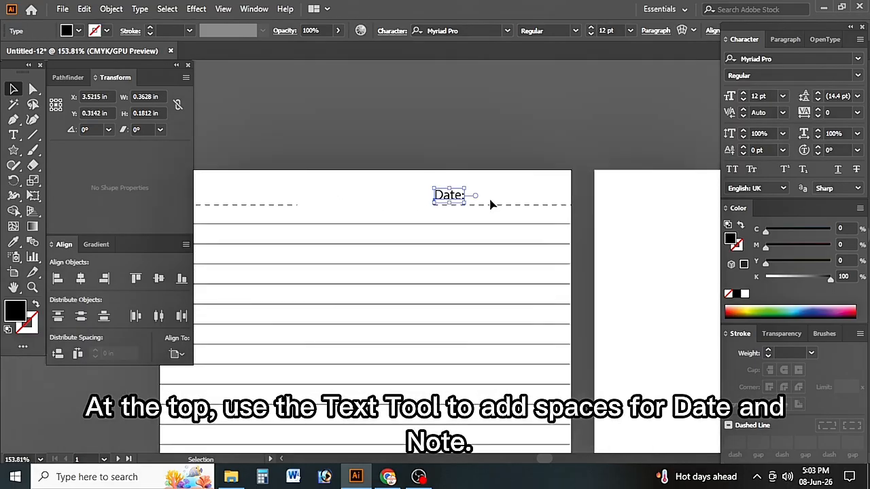
Copy the Date label to above the first dashed header line, change its text to "Note-" and nudge it toward the page edge.
key(Tab)
drag(414, 147, 351, 145)
drag(369, 107, 305, 166)
double_click(313, 161)
key(ctrl+a)
text(Note)
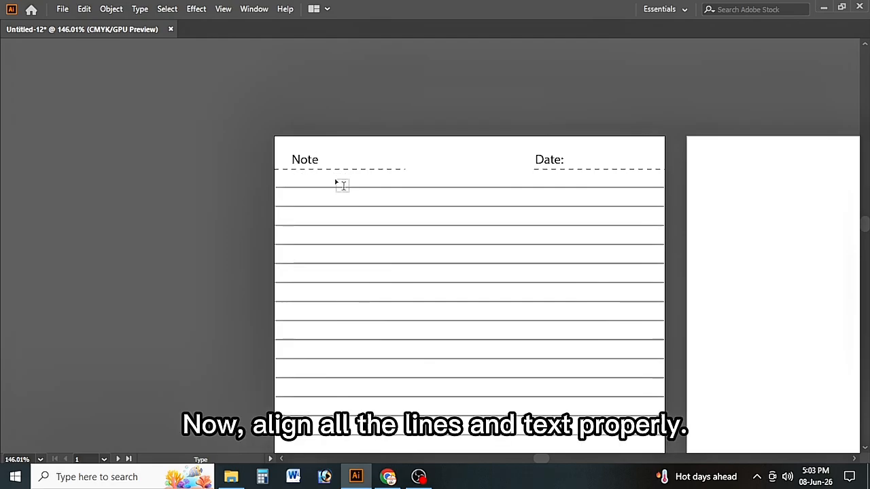
text(-)
key(Escape)
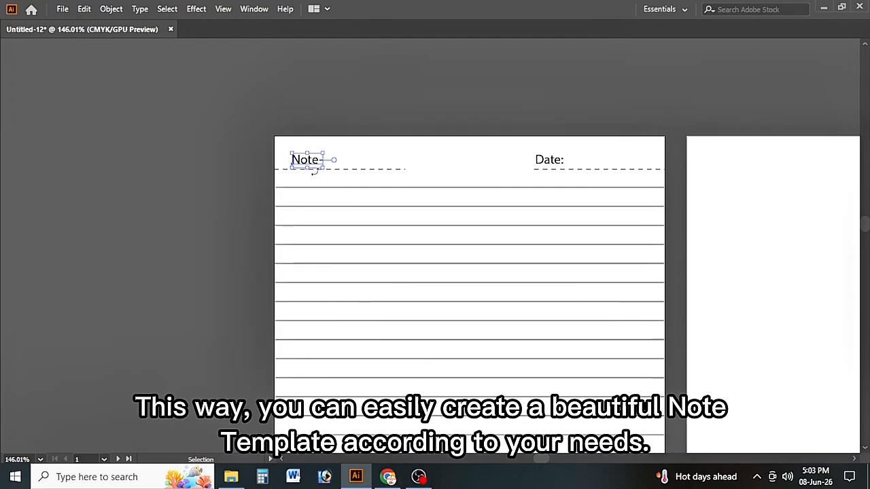
click(474, 163)
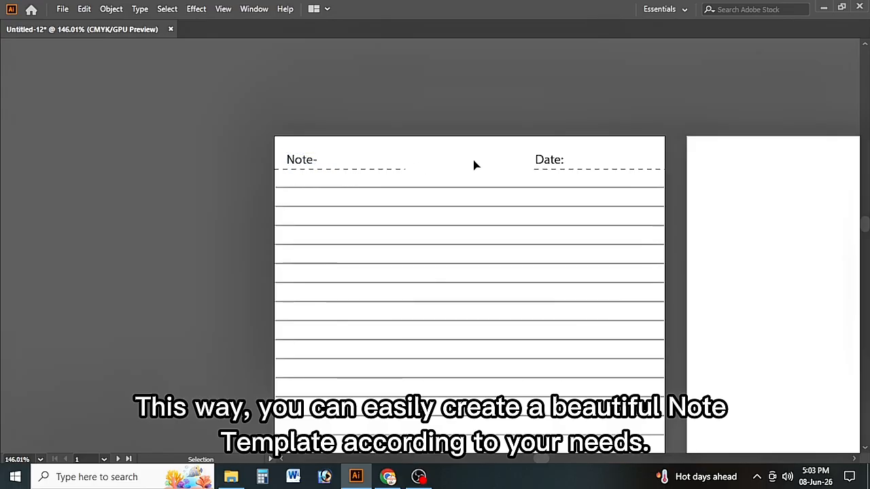
Select all the lines and header labels on the first artboard and group them.
drag(470, 167, 454, 153)
drag(453, 153, 320, 153)
click(458, 151)
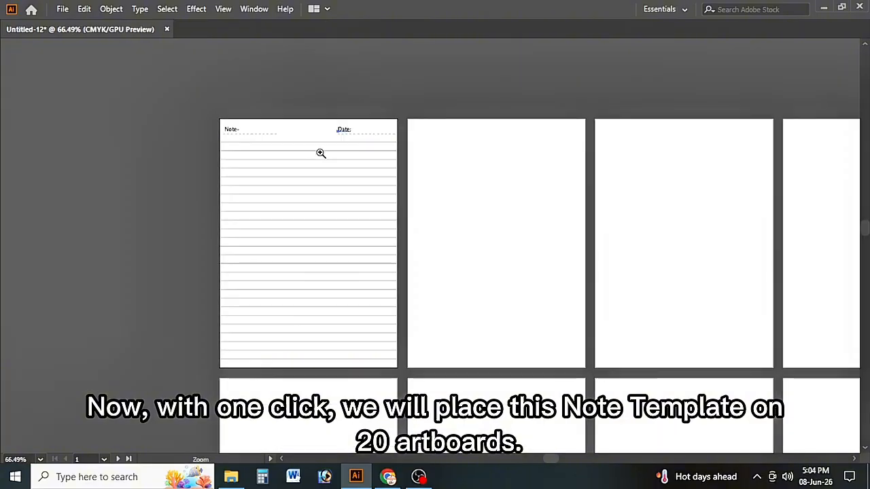
drag(406, 184, 401, 174)
drag(428, 375, 178, 93)
key(v)
click(464, 217)
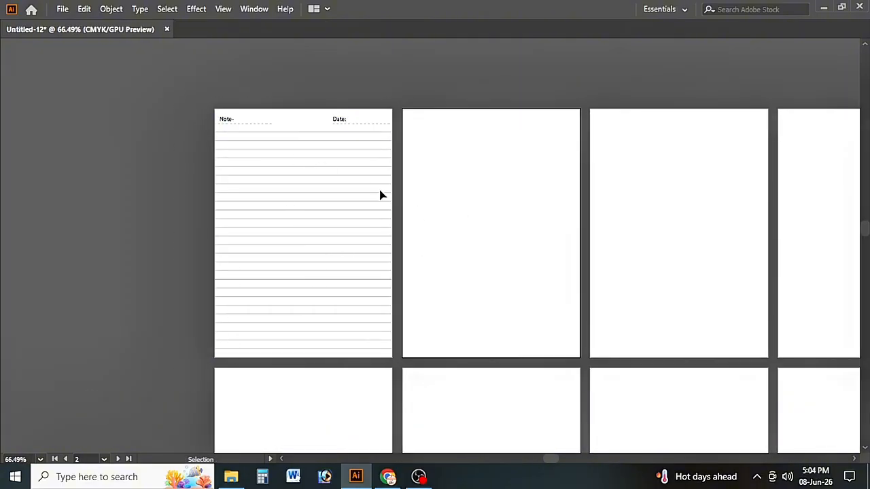
key(Tab)
drag(365, 240, 449, 224)
click(439, 243)
drag(439, 283, 319, 240)
drag(461, 284, 392, 242)
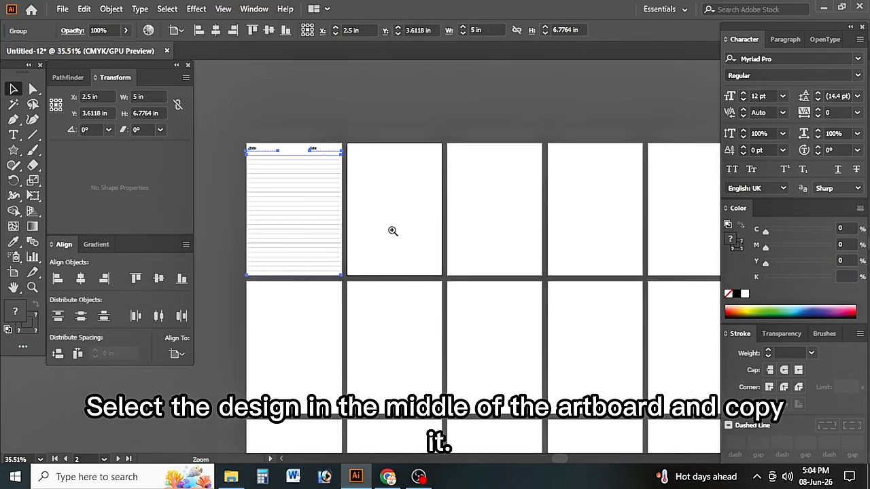
Copy the grouped note design and paste it on all artboards.
click(84, 9)
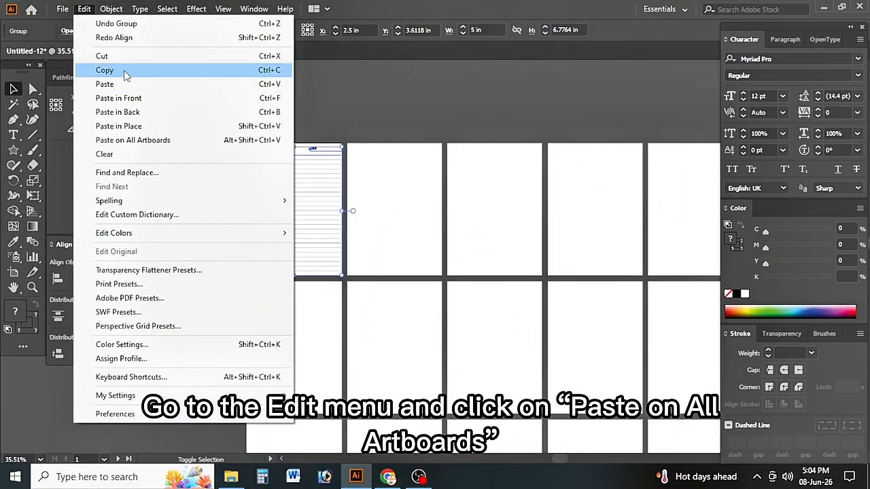
click(126, 71)
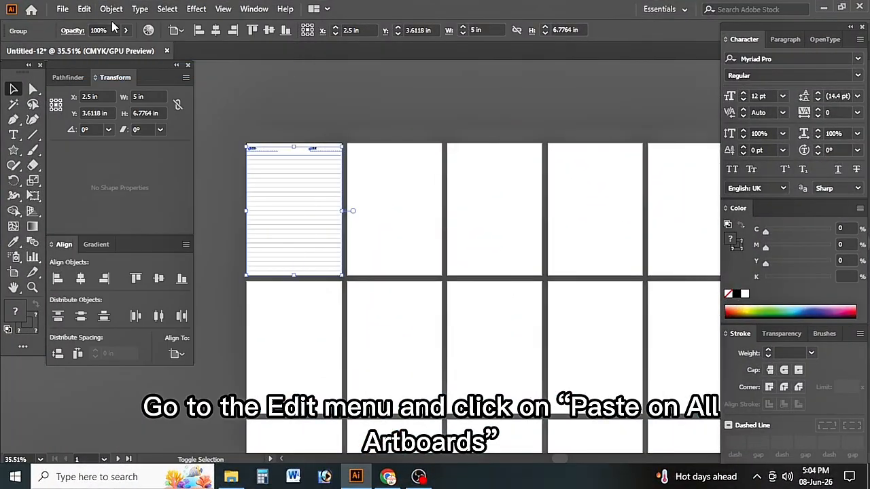
click(111, 10)
mouse_move(83, 9)
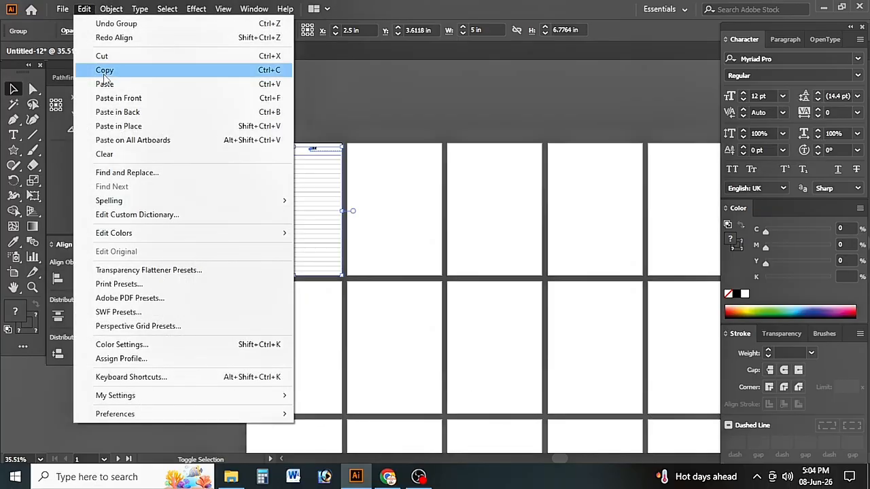
click(124, 140)
key(Tab)
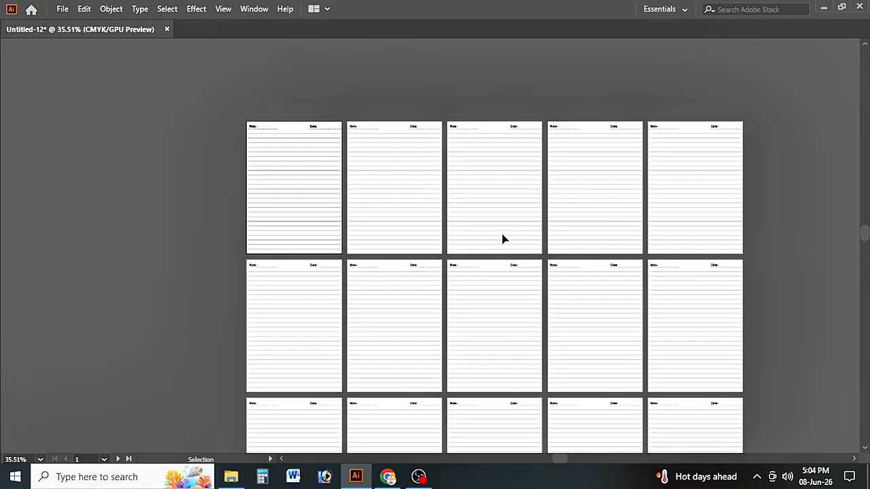
Examine the pasted note pages across the artboards, ending at the header of the last artboard.
drag(497, 261, 296, 186)
key(v)
click(543, 395)
key(ctrl+space)
drag(412, 316, 596, 370)
key(space)
drag(472, 308, 439, 239)
key(ctrl+space)
drag(410, 287, 232, 148)
key(space)
drag(502, 317, 463, 430)
drag(544, 167, 482, 297)
drag(321, 160, 435, 205)
key(space)
Draw a horizontal line about 1.07 in long between the Note and Date header lines on the last artboard with the Pen tool.
key(Tab)
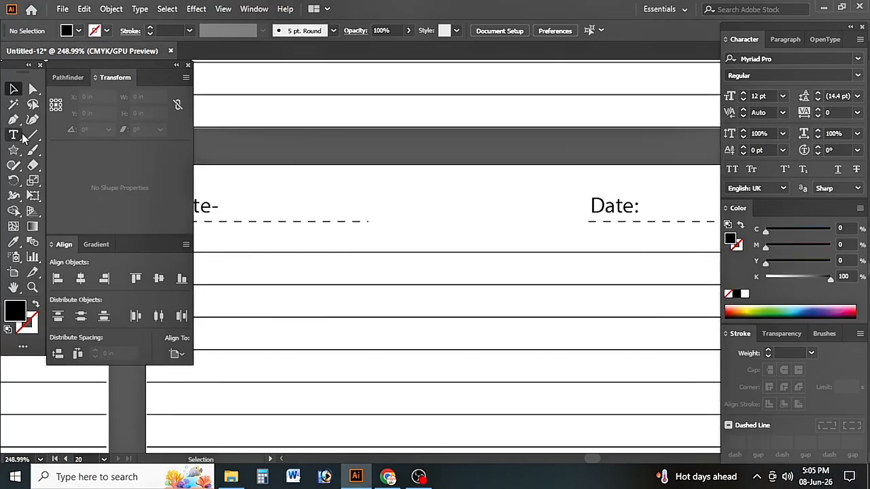
click(14, 151)
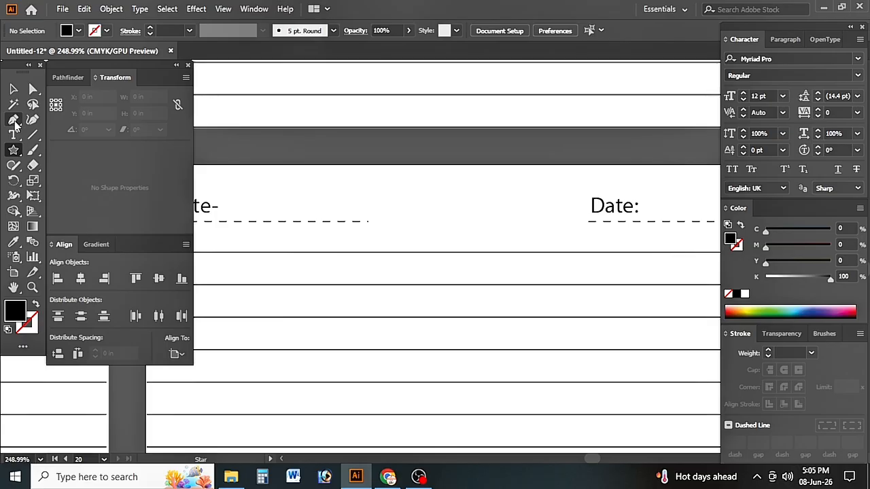
click(13, 120)
key(Tab)
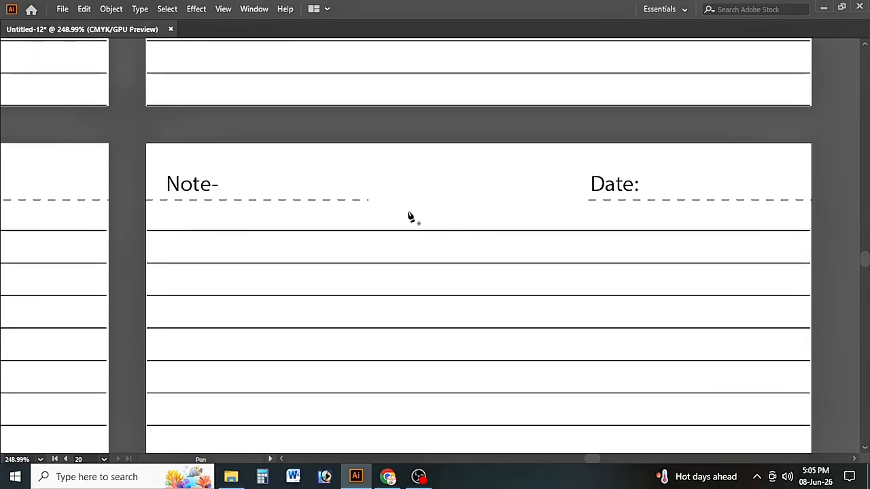
drag(520, 217, 402, 214)
ctrl+click(461, 203)
drag(417, 216, 414, 215)
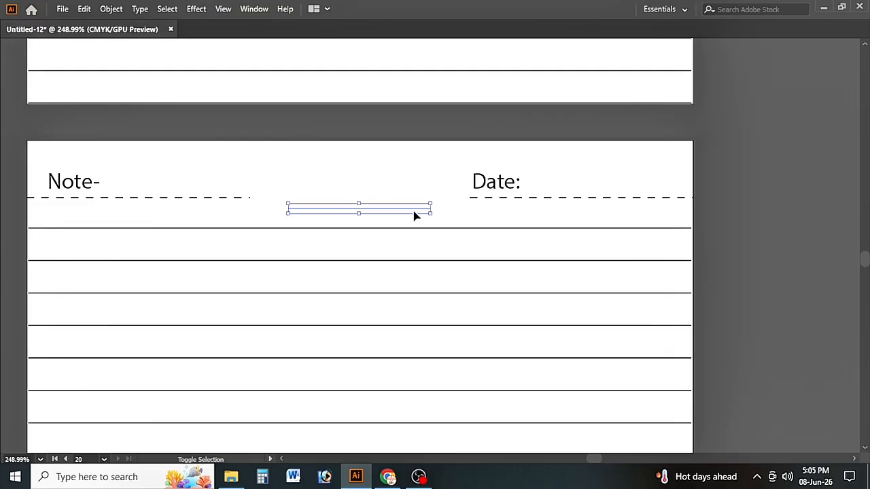
key(Tab)
drag(505, 221, 507, 219)
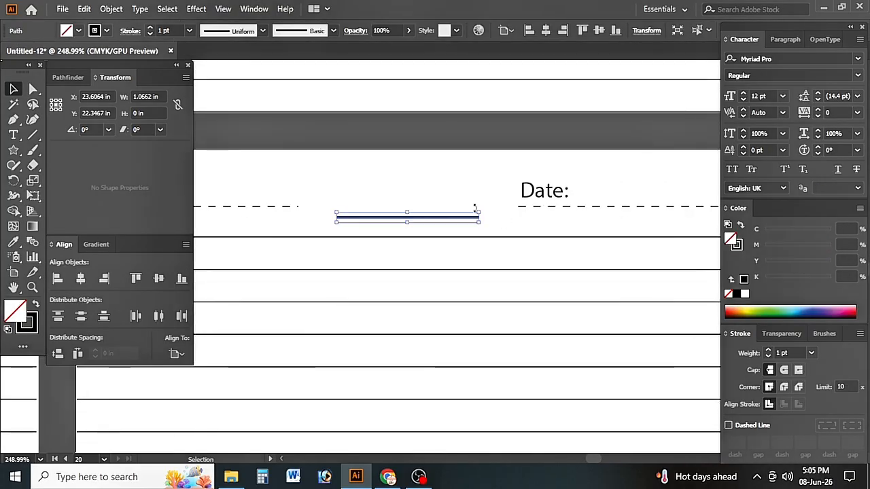
Set the stroke weight of the new short line to 0.4 pt.
click(799, 353)
text(.4)
key(Return)
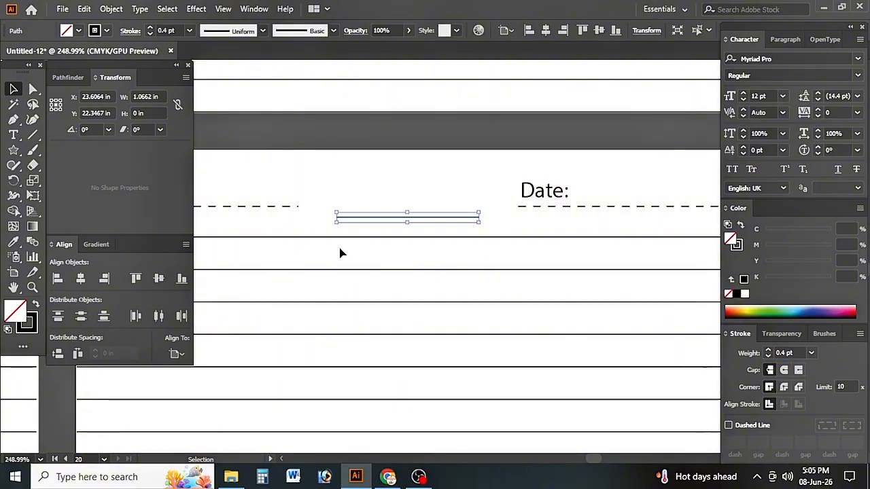
Duplicate the short line upward twice to form a stack of three evenly spaced lines about 0.11 in tall, and select the stack.
click(440, 209)
key(Tab)
drag(444, 197, 444, 189)
key(ctrl+d)
key(z)
drag(465, 149, 452, 180)
key(v)
key(ctrl+g)
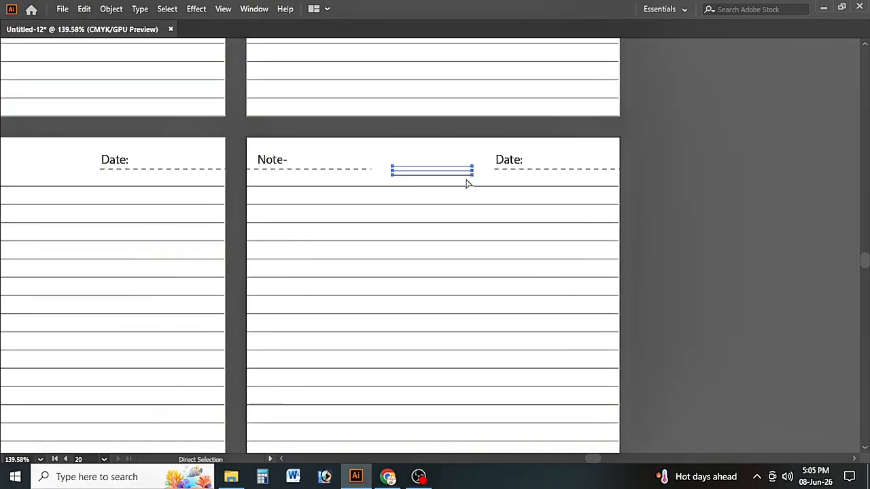
Paste the stack of three short lines on all artboards.
key(Tab)
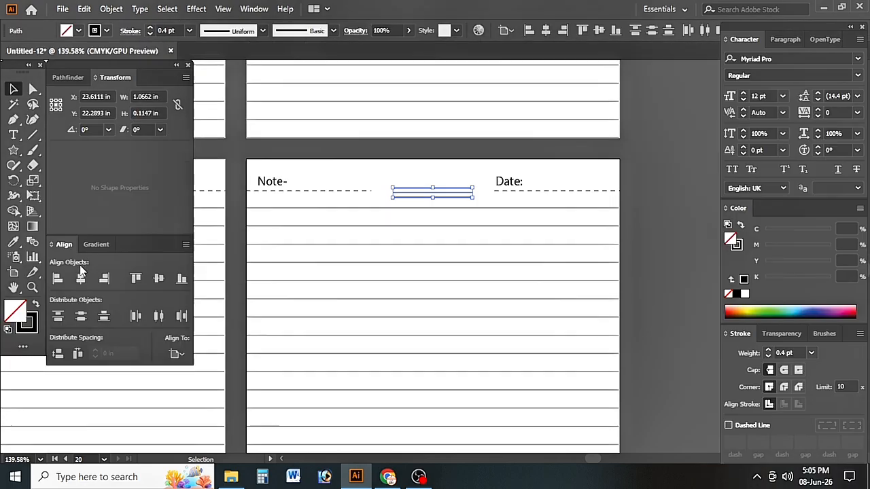
click(84, 9)
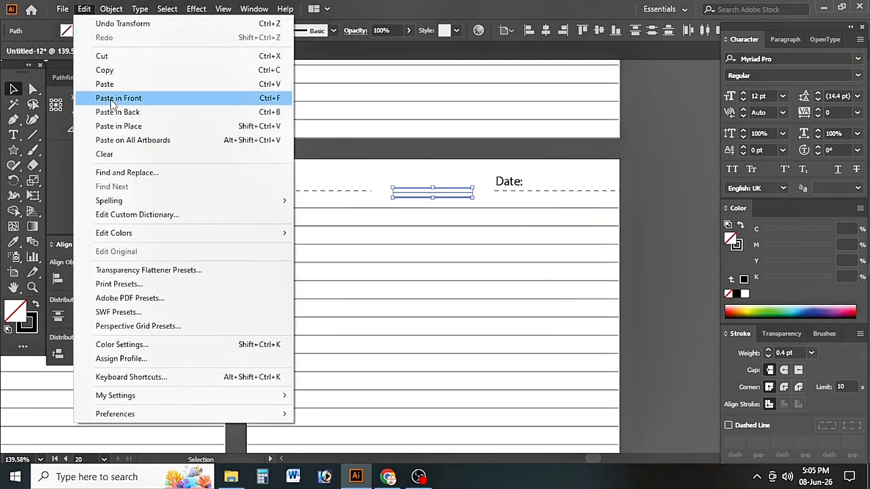
click(127, 140)
key(Tab)
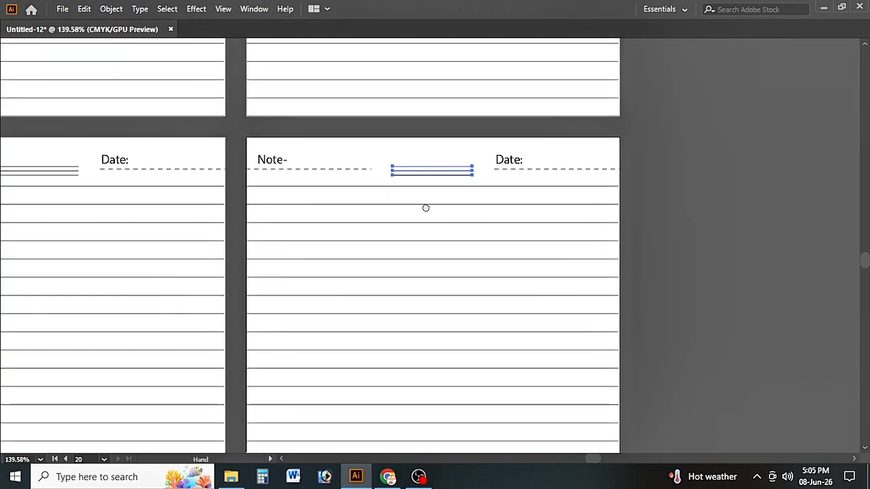
Examine the three short header lines on the first artboard and across the whole artboard grid.
scroll(425, 206, down, 6)
drag(393, 158, 429, 319)
drag(340, 131, 474, 310)
drag(207, 107, 579, 225)
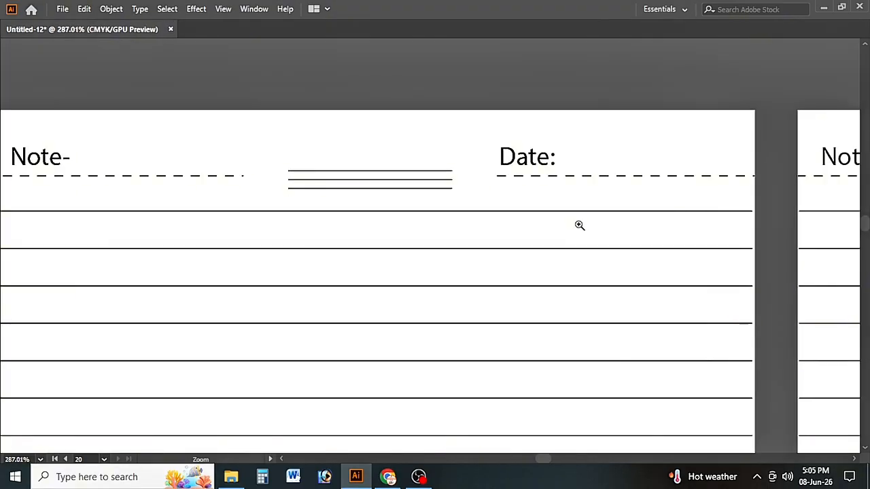
drag(411, 137, 359, 137)
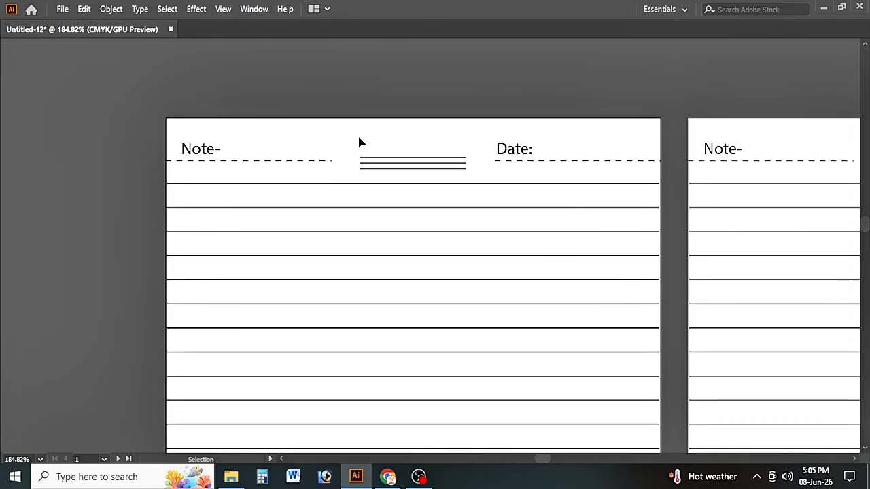
drag(374, 160, 240, 171)
drag(353, 246, 218, 77)
drag(310, 177, 48, 166)
drag(339, 267, 287, 191)
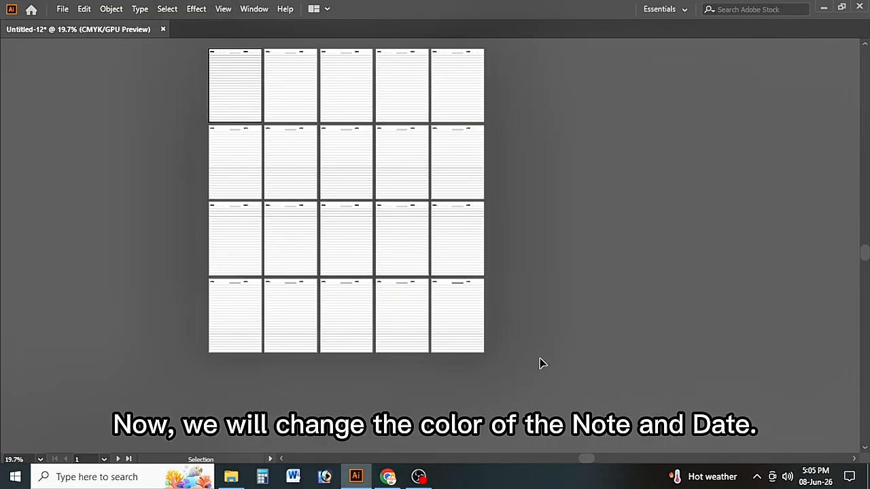
drag(450, 332, 470, 373)
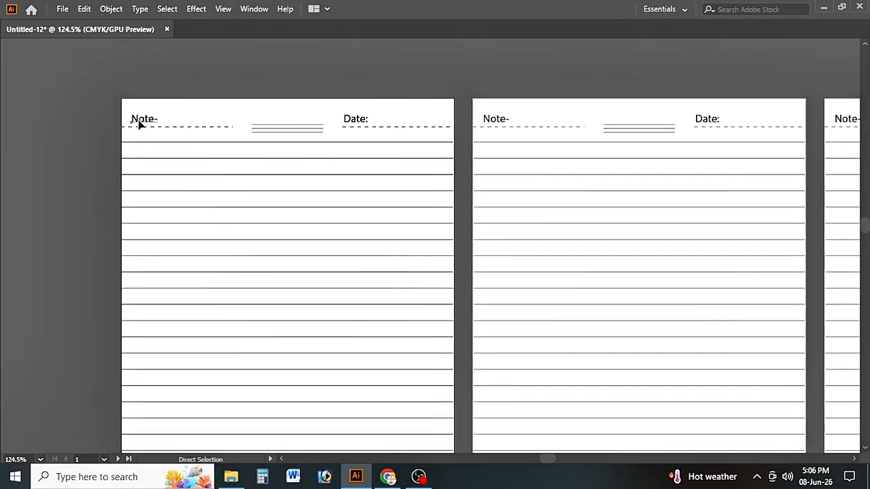
Select the Date label on the first artboard together with every object that has the same fill color.
drag(342, 91, 229, 76)
click(168, 11)
mouse_move(308, 132)
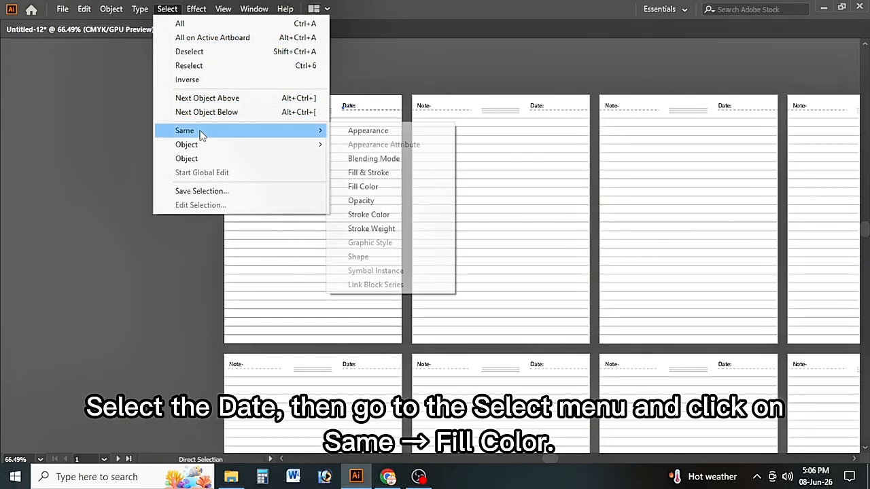
click(389, 187)
Set the fill of all selected Note and Date labels to blue with CMYK values 100, 75, 0, 0.
key(z)
drag(357, 103, 520, 169)
key(a)
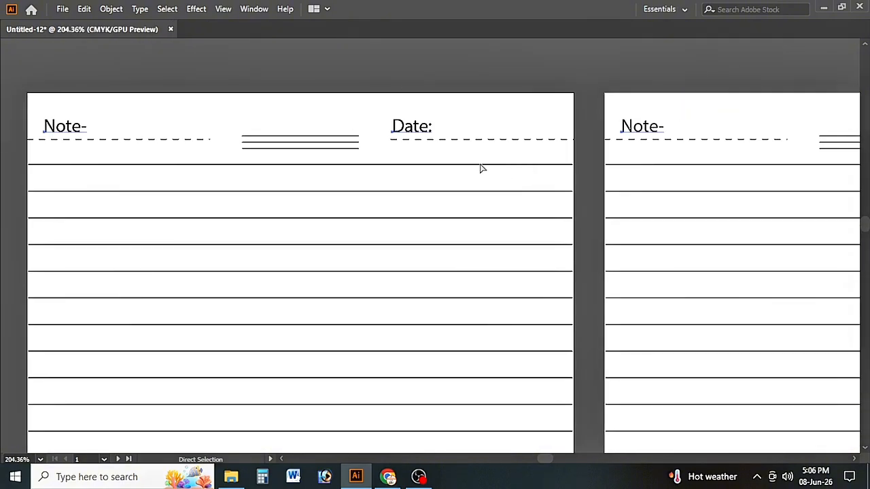
key(Tab)
drag(781, 279, 754, 279)
drag(805, 231, 862, 237)
drag(812, 246, 868, 244)
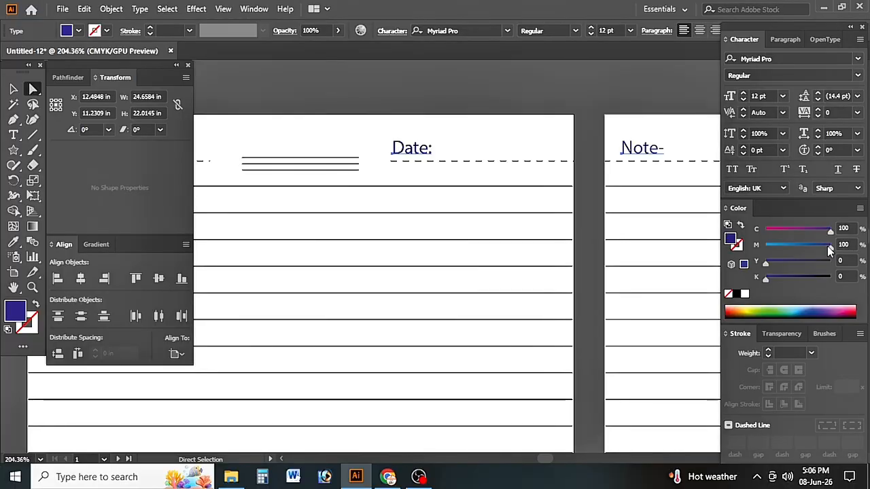
drag(818, 248, 754, 259)
text(75)
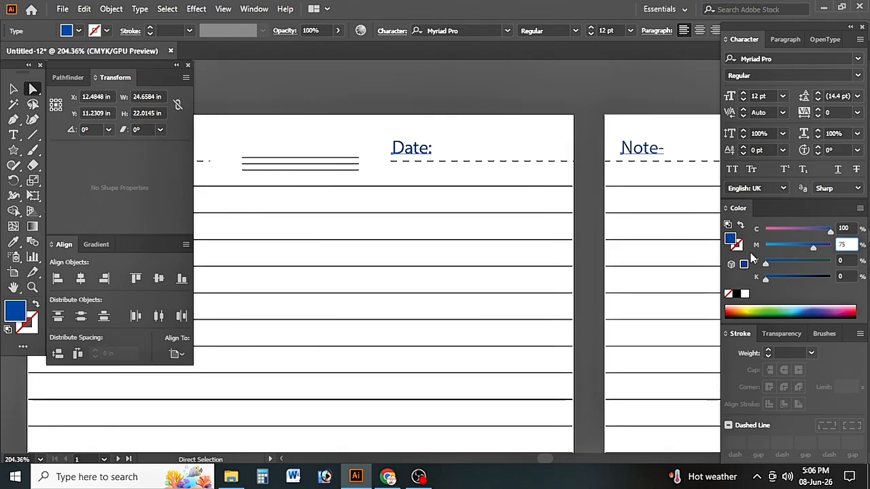
key(Return)
key(Tab)
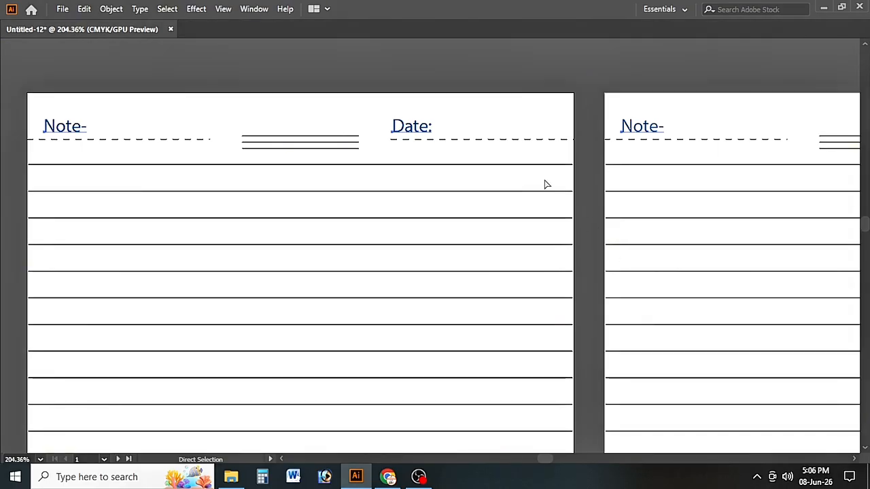
Examine the recolored Note and Date labels across the artboards.
drag(459, 149, 490, 141)
drag(410, 140, 299, 140)
drag(416, 177, 279, 120)
drag(394, 109, 272, 116)
drag(388, 191, 297, 89)
drag(612, 266, 550, 206)
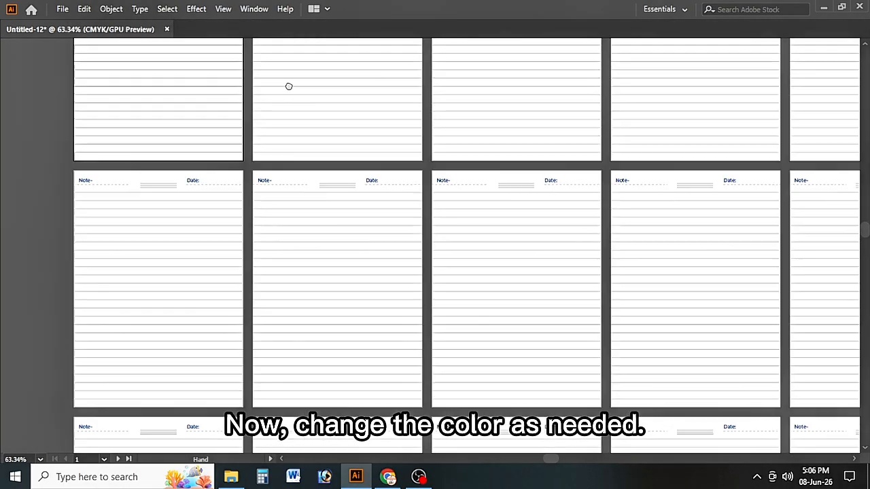
drag(544, 177, 804, 257)
drag(546, 201, 504, 158)
drag(504, 158, 264, 161)
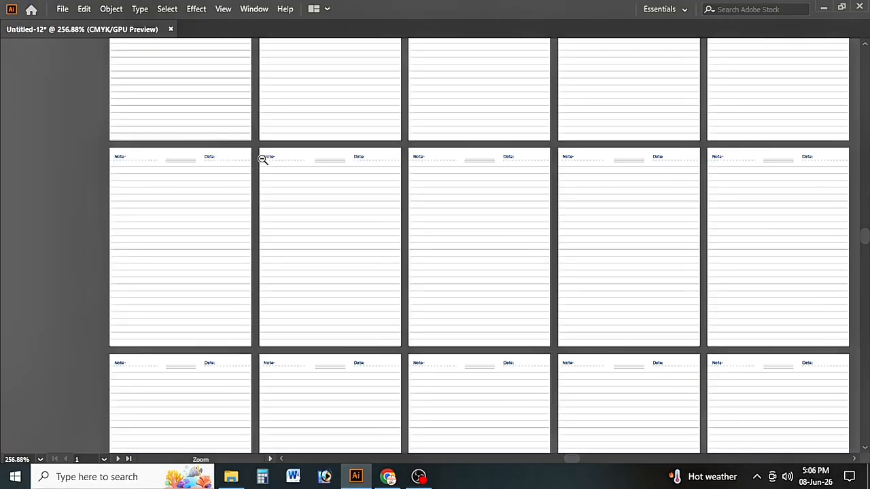
drag(513, 229, 378, 117)
drag(668, 412, 467, 112)
drag(358, 49, 654, 90)
drag(535, 118, 342, 194)
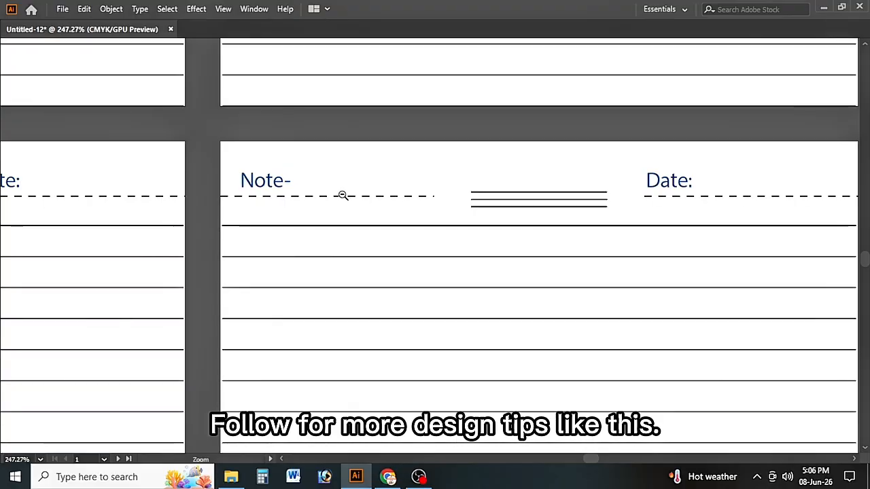